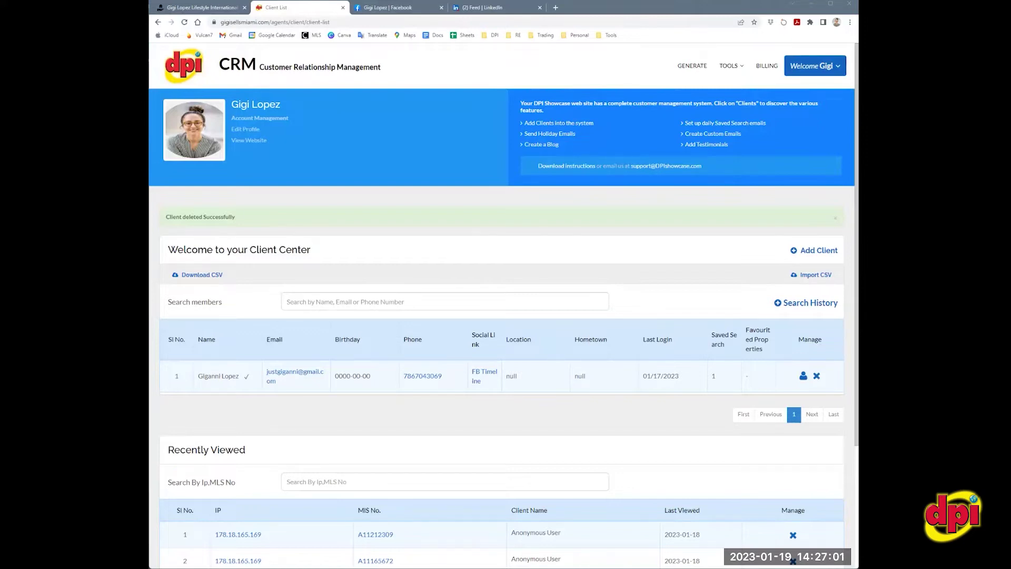
Step: Look over the Facebook profile and LinkedIn feed tabs, then return to the CRM client center
left_click(423, 8)
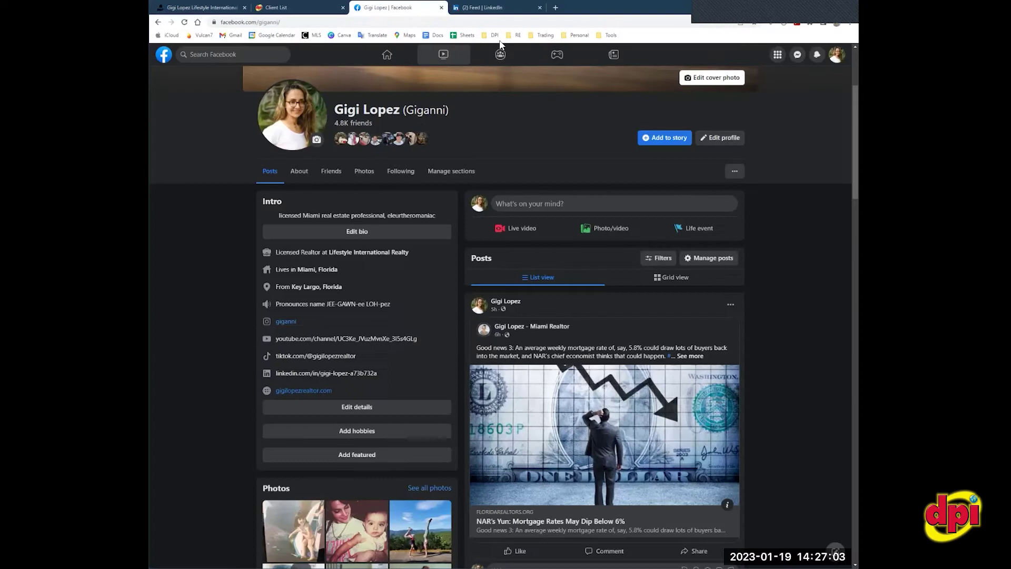
left_click(487, 8)
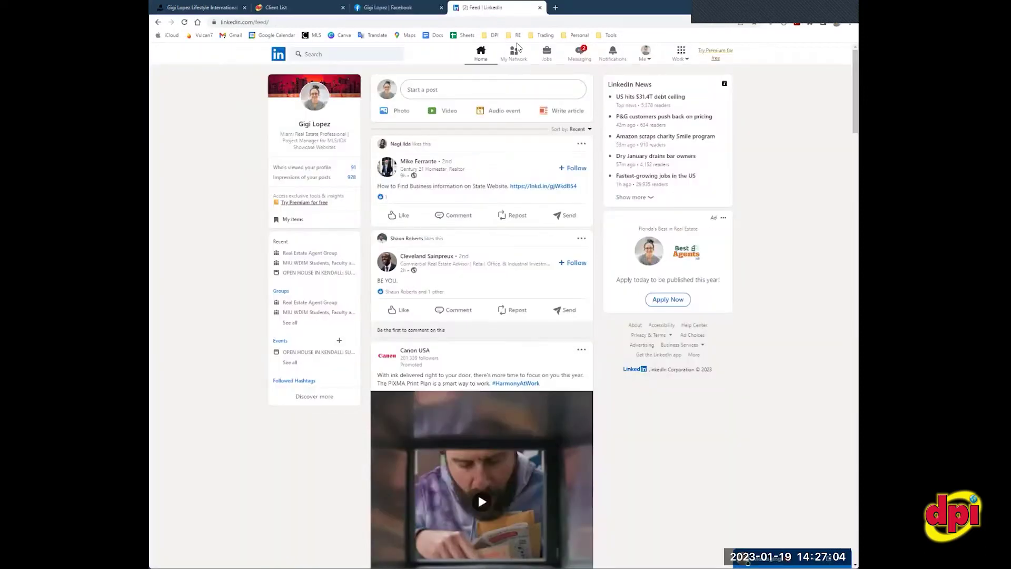
left_click(398, 8)
left_click(308, 9)
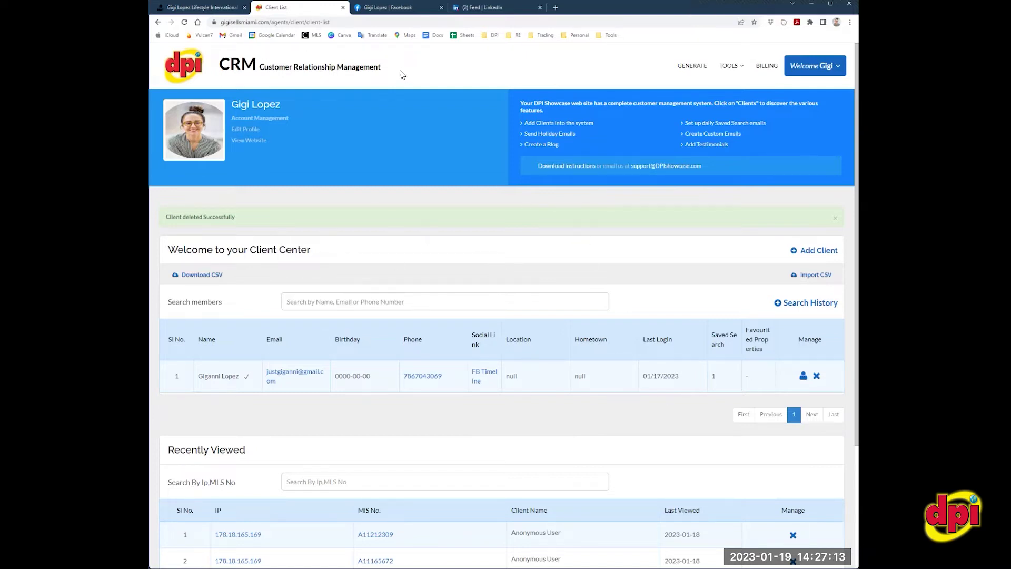
left_click_drag(402, 72, 220, 47)
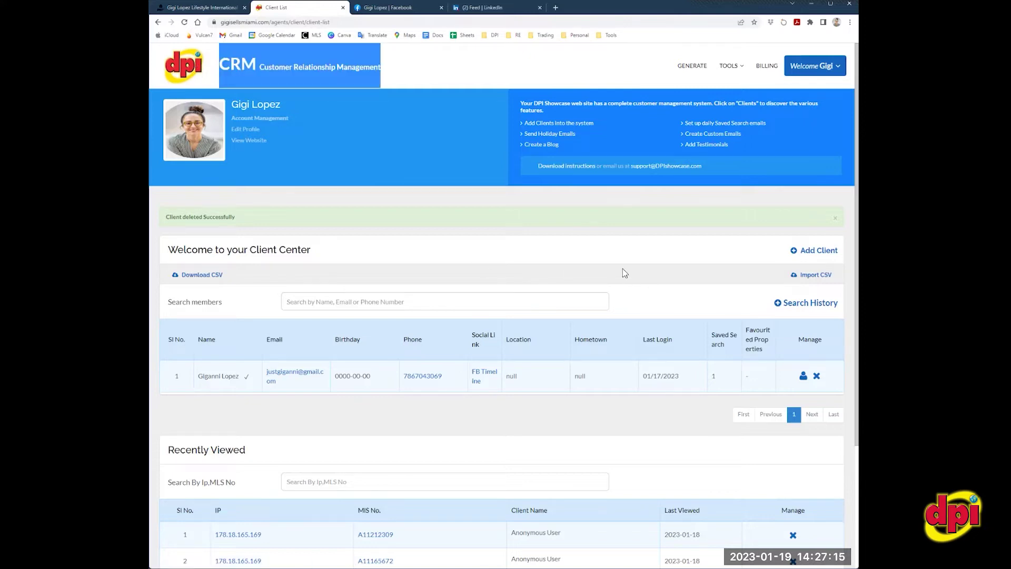
Step: Review the public real estate website, then open Social World from the CRM's Tools menu
left_click(206, 8)
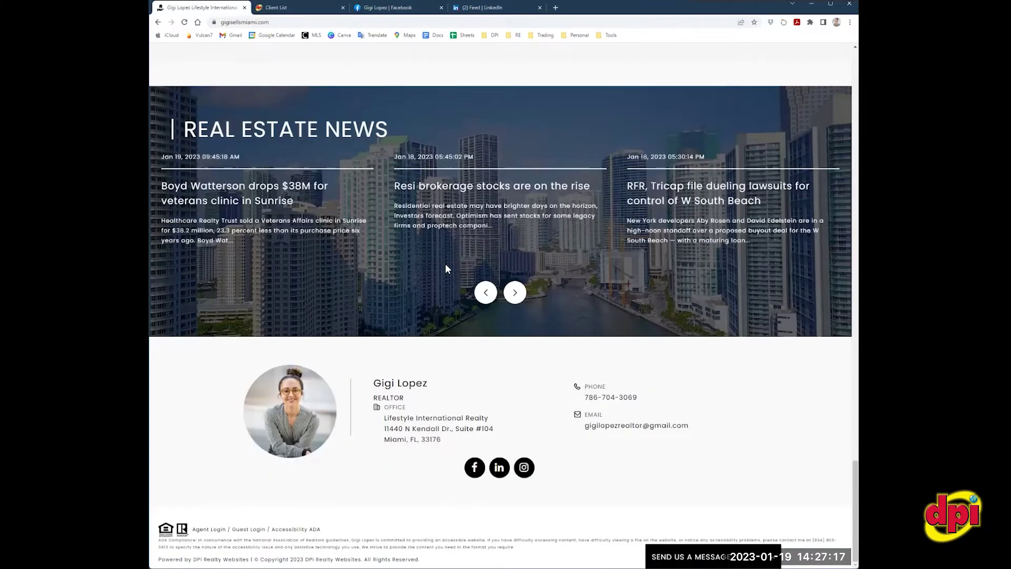
scroll(444, 267, "up", 10)
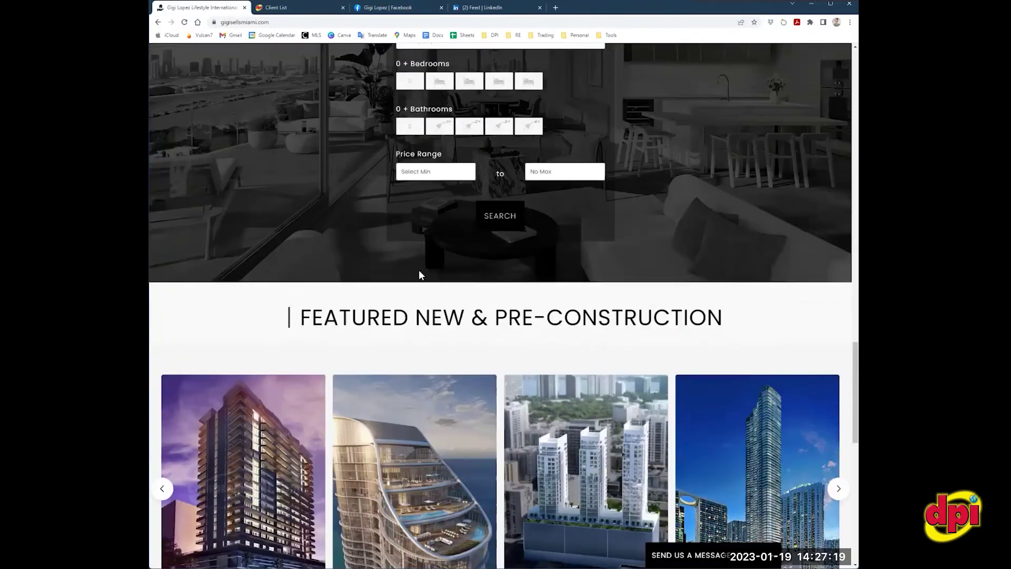
scroll(418, 269, "down", 10)
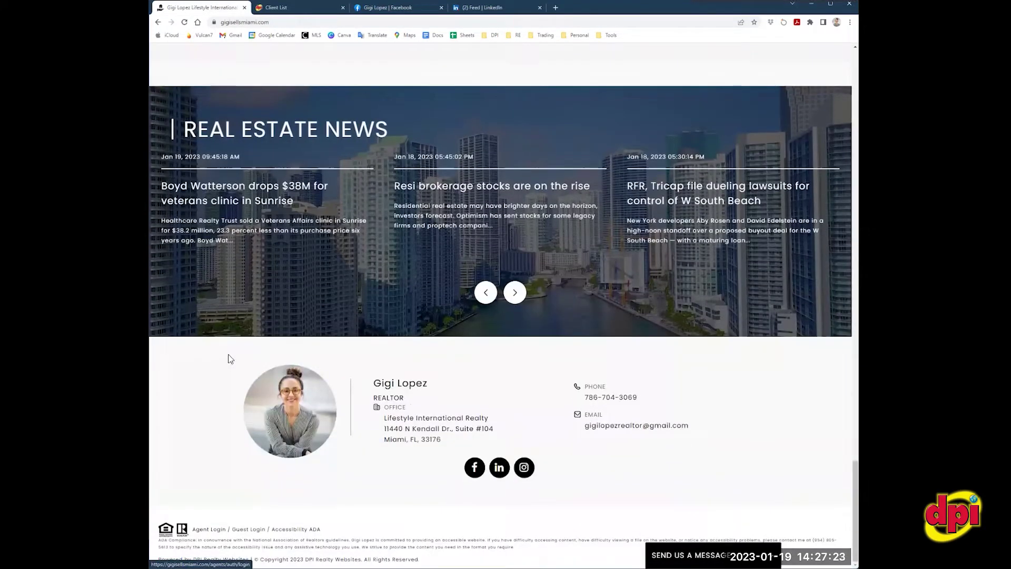
left_click(295, 8)
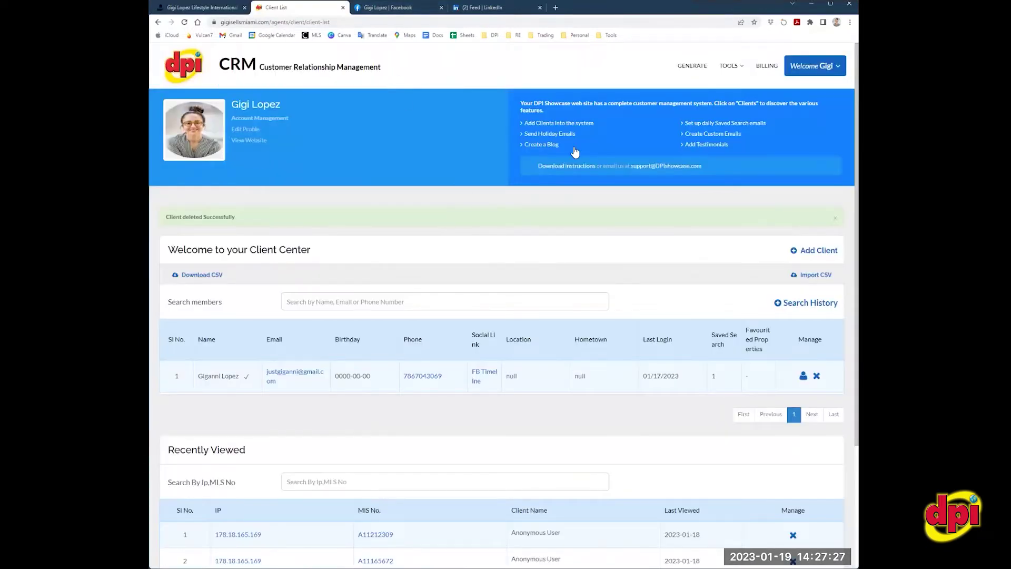
left_click(732, 65)
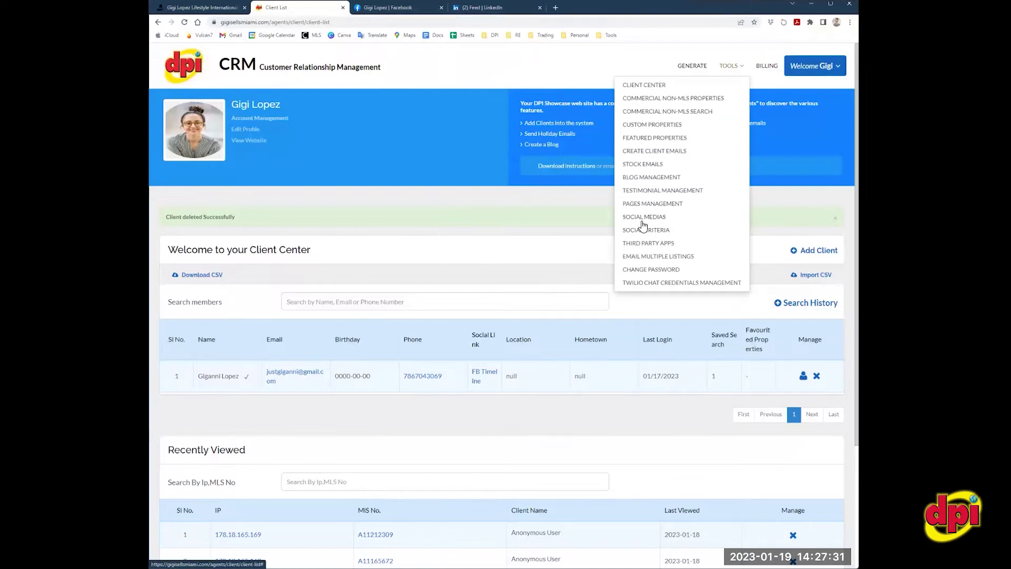
left_click(674, 220)
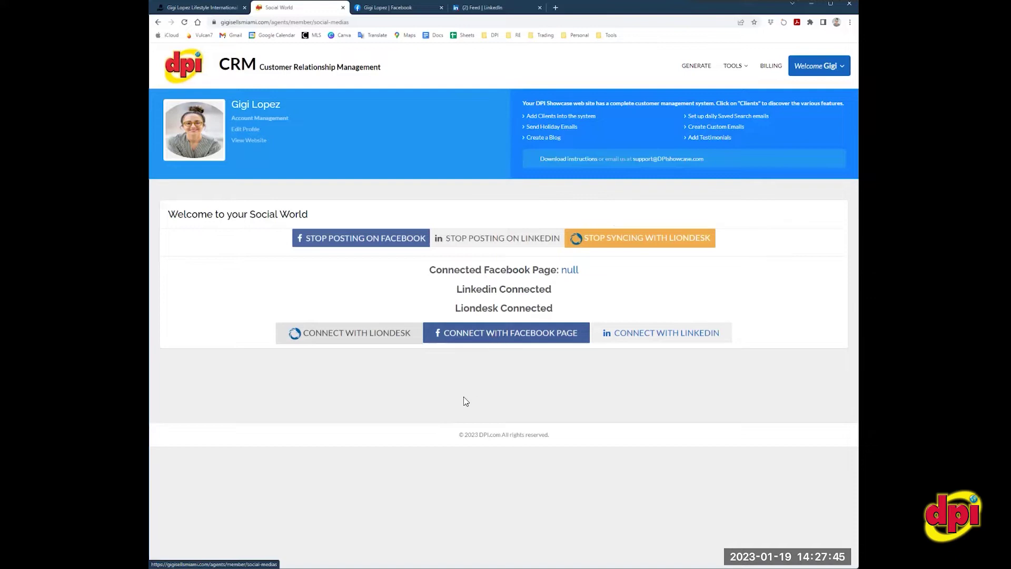
Step: Start the Facebook page connection with the signed-in account, skipping Instagram accounts
left_click(495, 343)
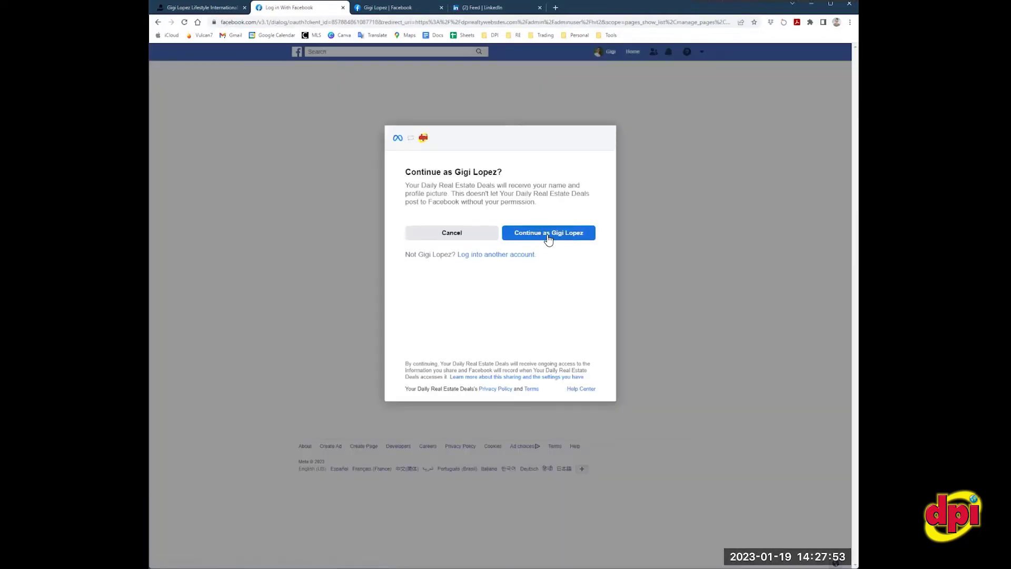
left_click(548, 237)
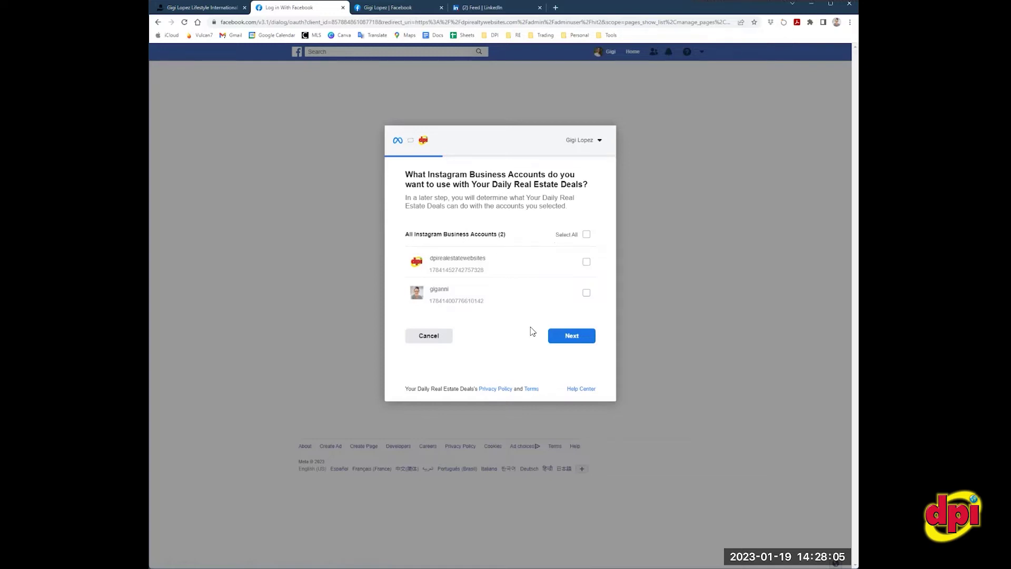
left_click(564, 340)
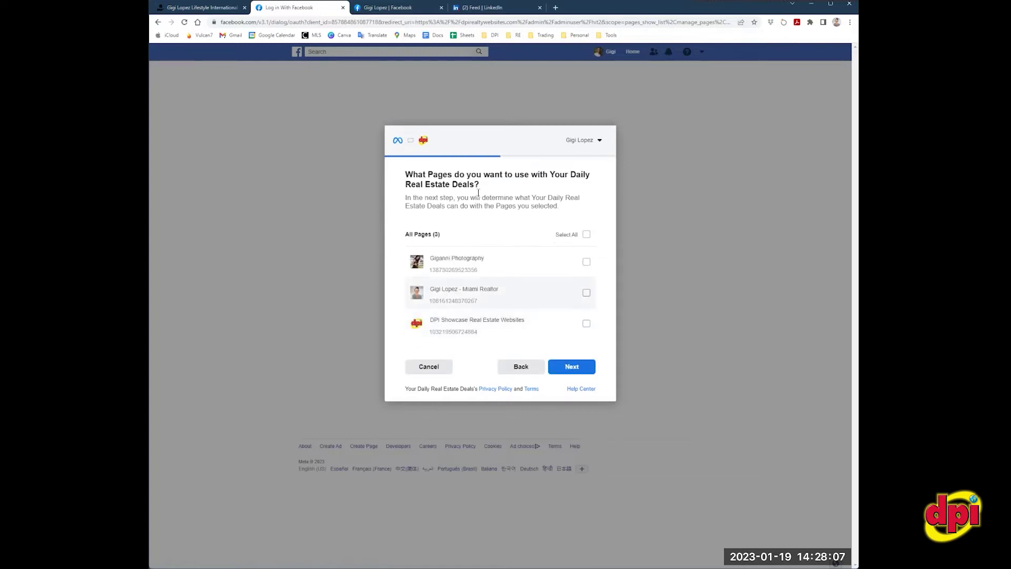
Step: Select the Miami Realtor page and link the app with content-posting permissions left on
double_click(436, 234)
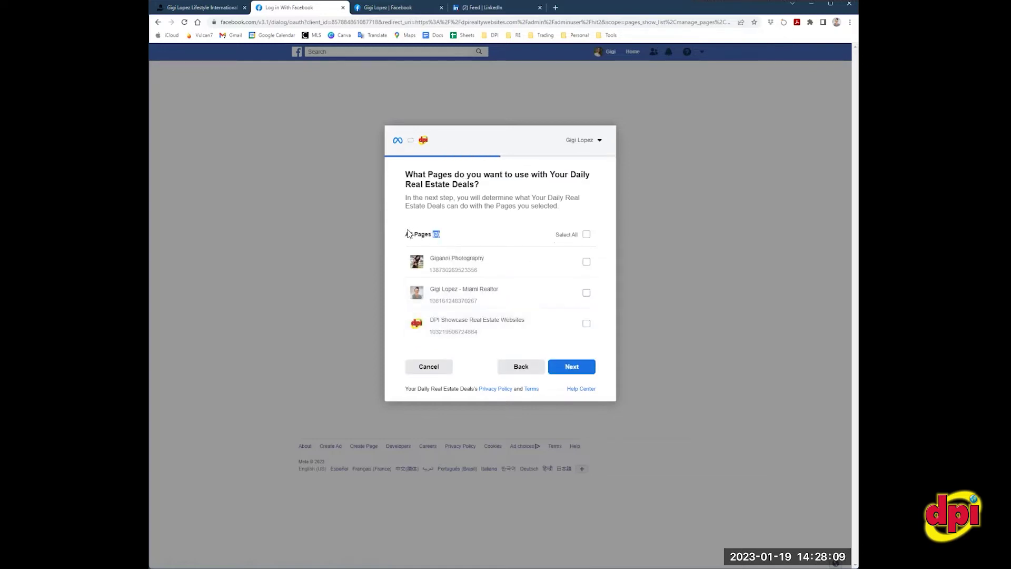
left_click_drag(407, 232, 405, 234)
left_click(586, 294)
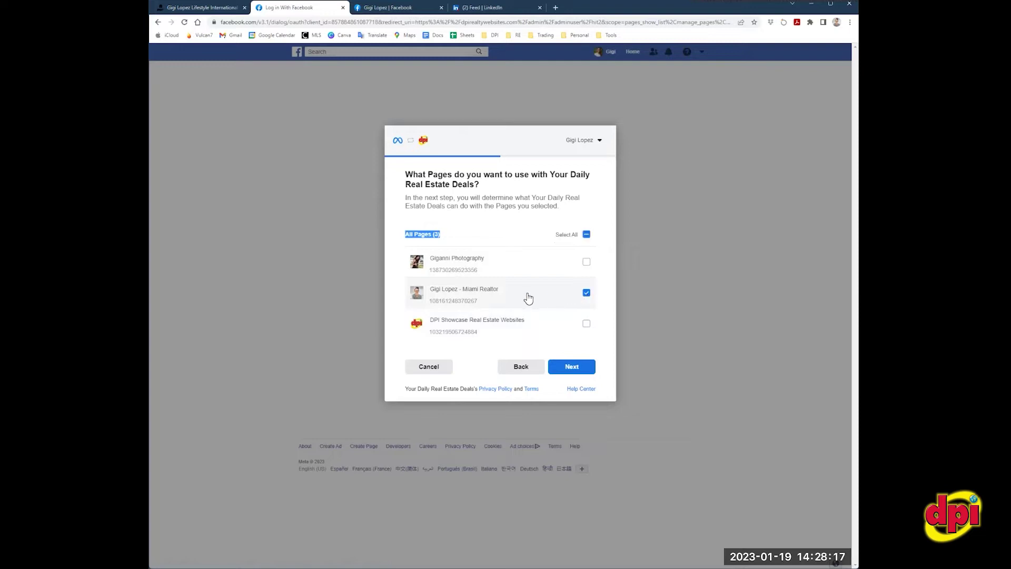
left_click(572, 367)
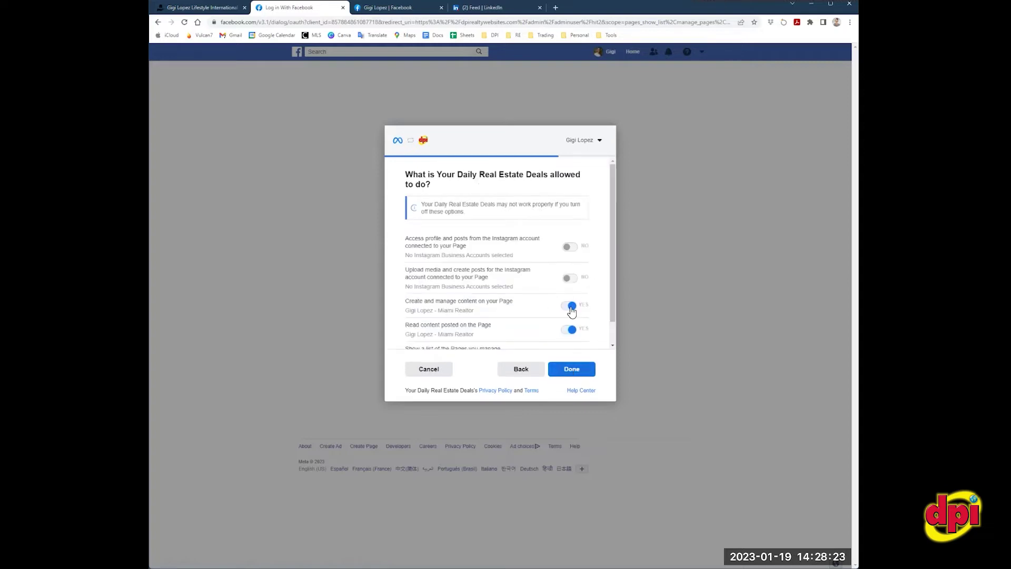
scroll(574, 263, "down", 1)
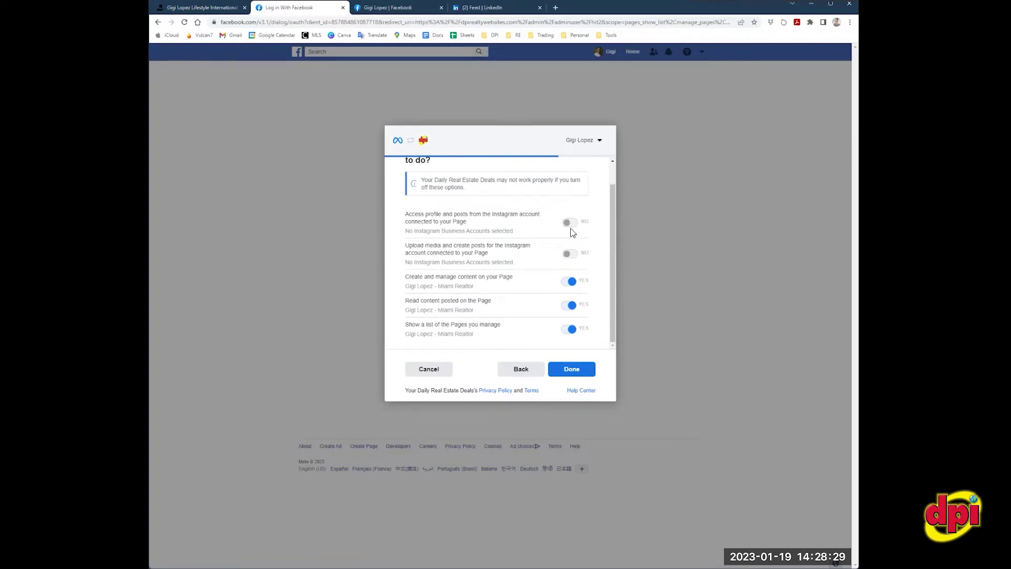
mouse_move(555, 252)
left_click(567, 370)
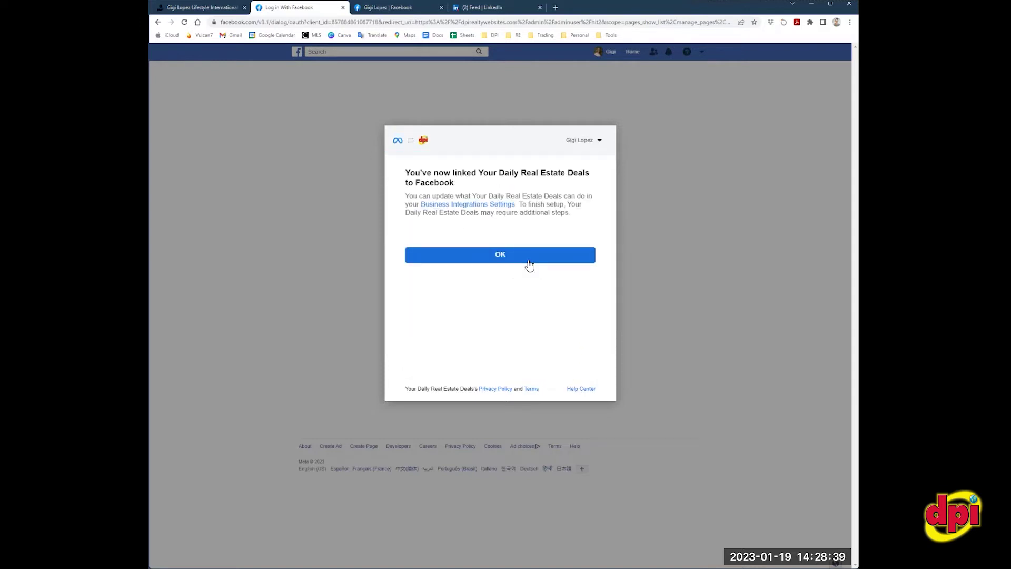
Step: Confirm the Facebook link and save the Miami Realtor page for auto-posting in the CRM
left_click(527, 261)
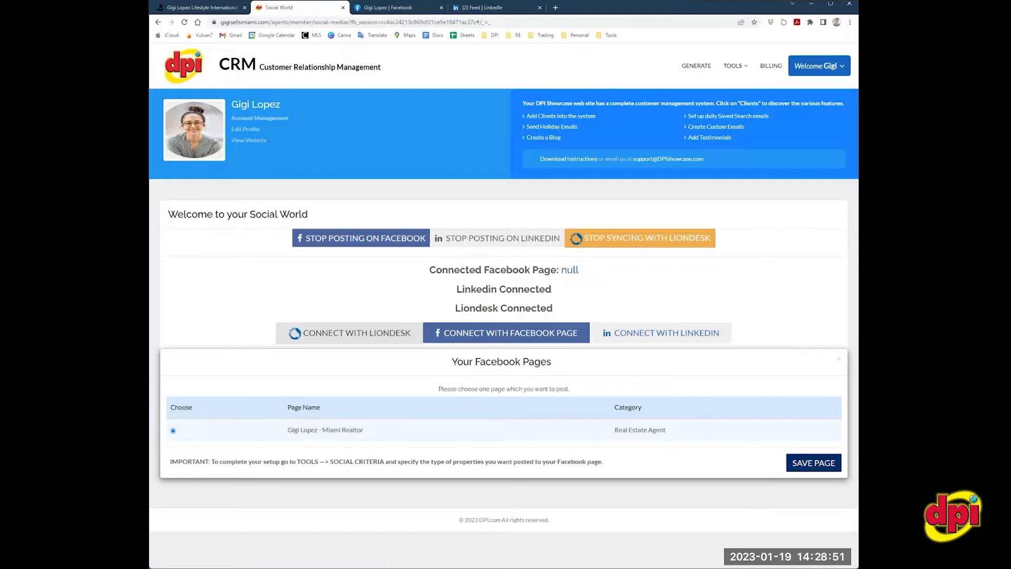
left_click(813, 463)
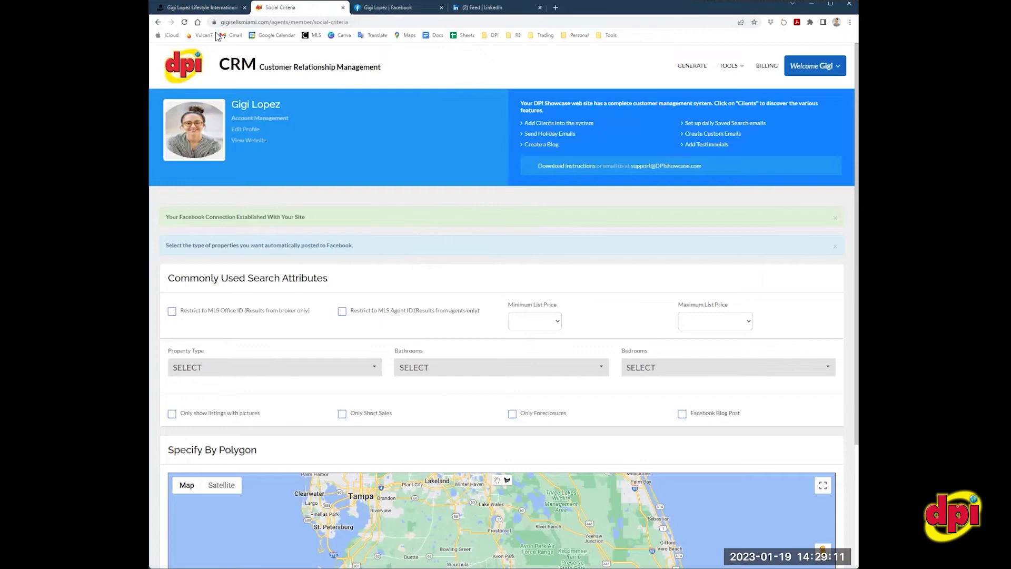
Step: On the real estate website, go to the Blog page from the top navigation bar
left_click(203, 7)
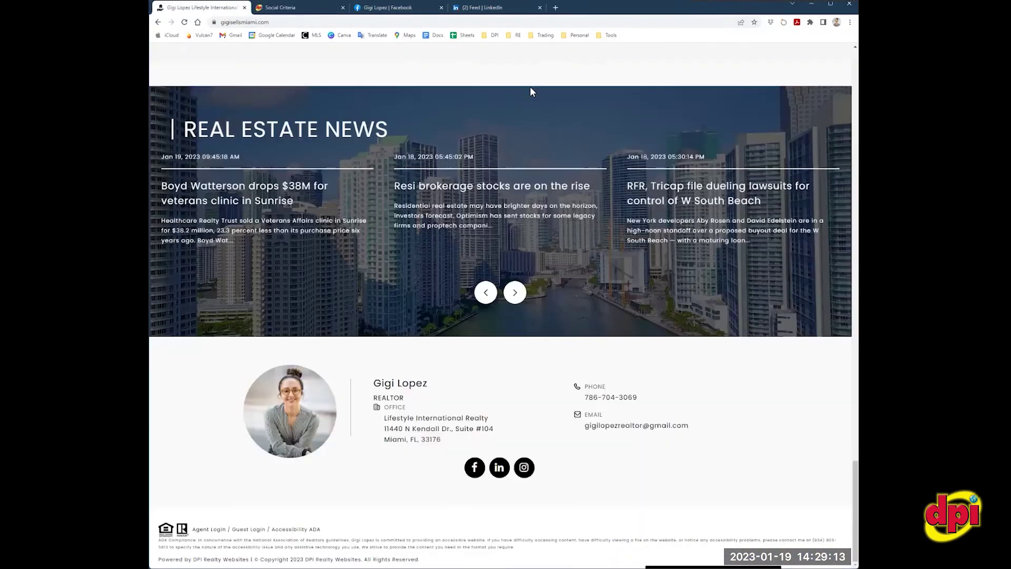
scroll(545, 84, "up", 20)
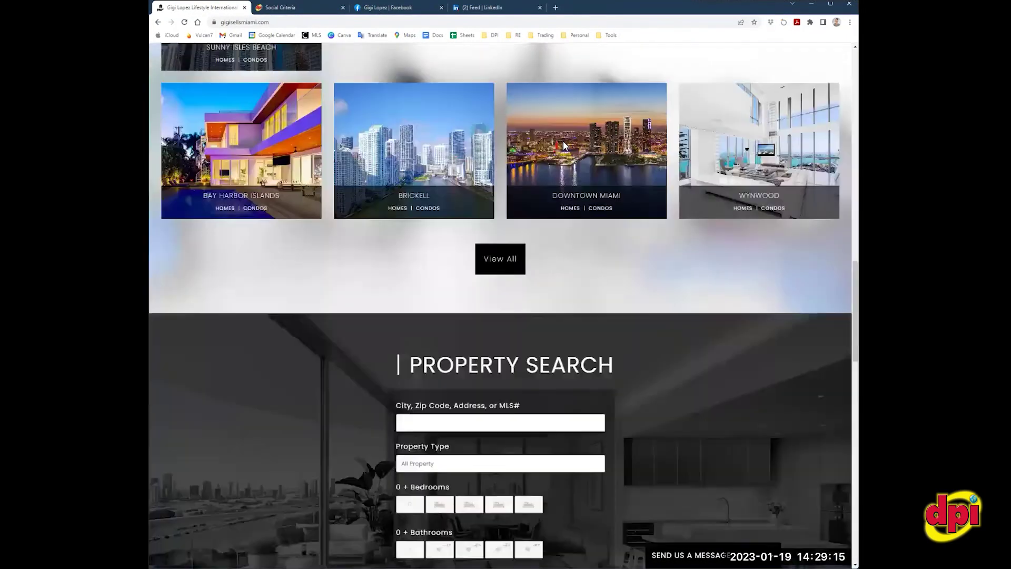
scroll(557, 158, "up", 10)
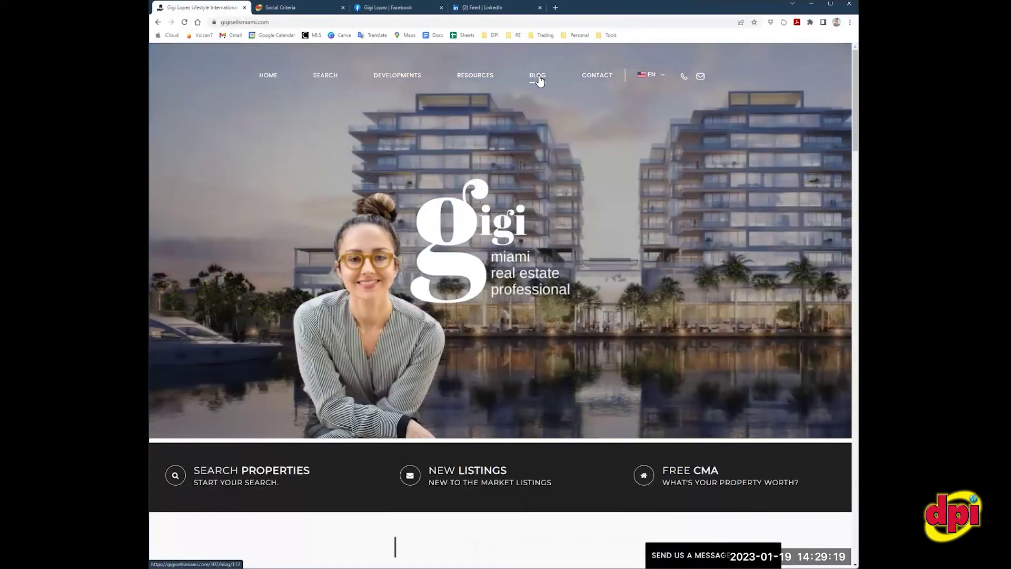
left_click(539, 81)
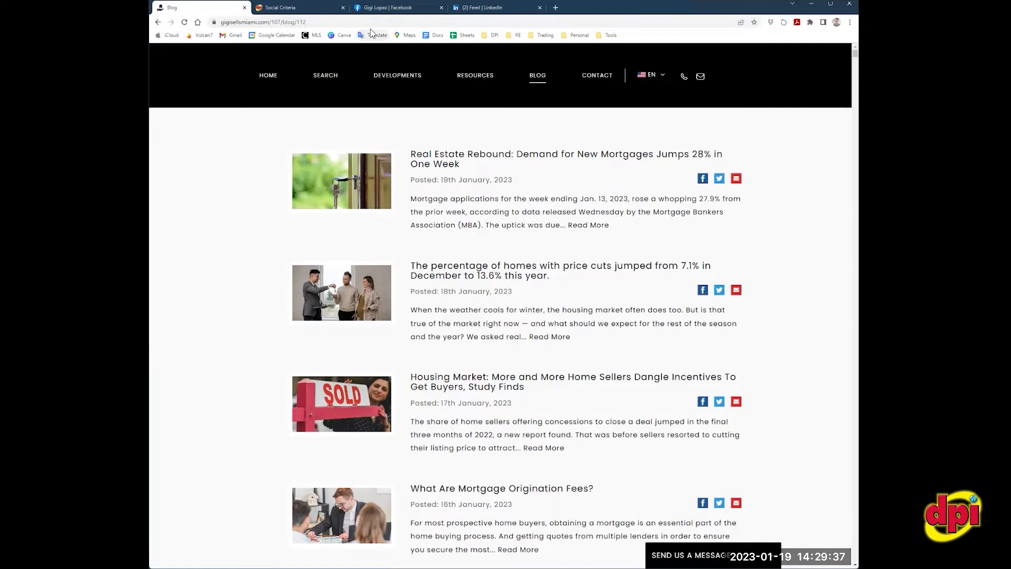
Step: Open the Miami Realtor business page from the Facebook profile
left_click(422, 7)
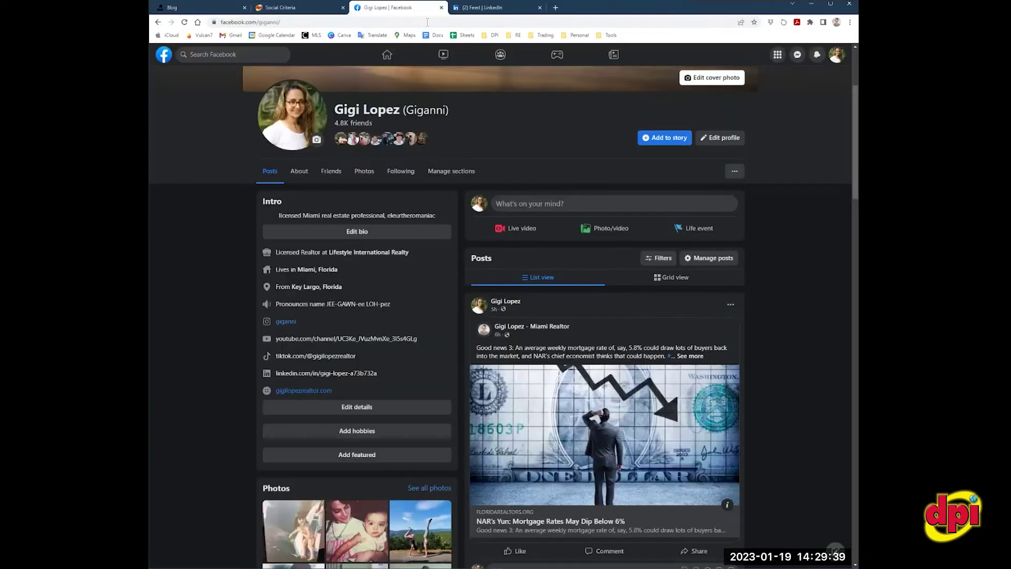
scroll(662, 293, "down", 1)
scroll(661, 298, "down", 1)
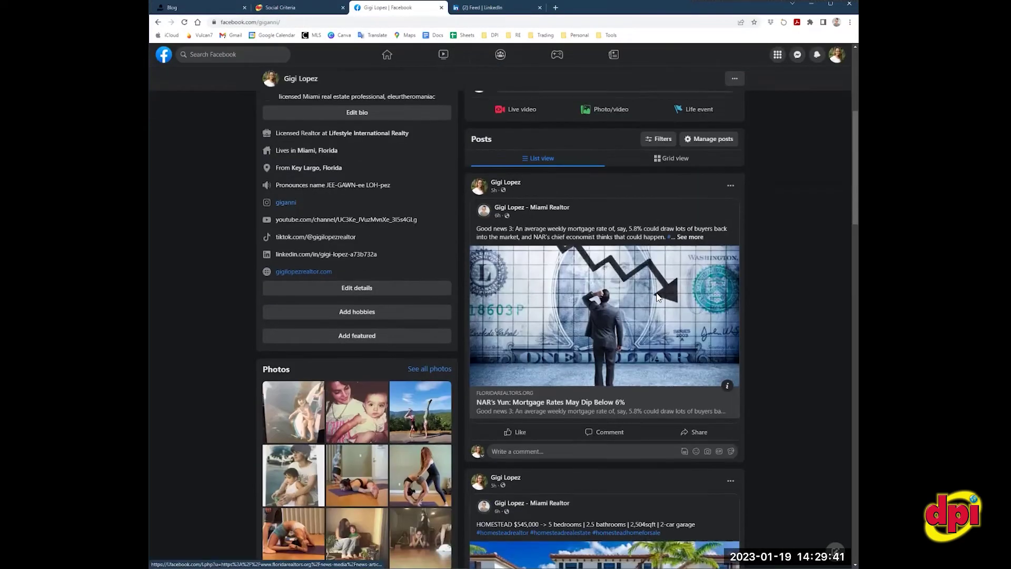
scroll(656, 295, "up", 1)
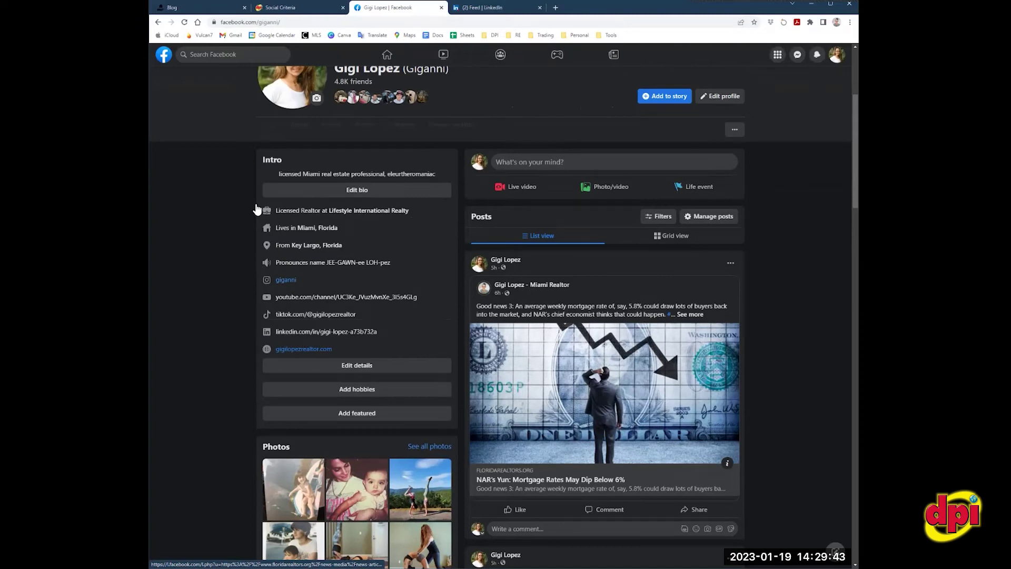
left_click(532, 285)
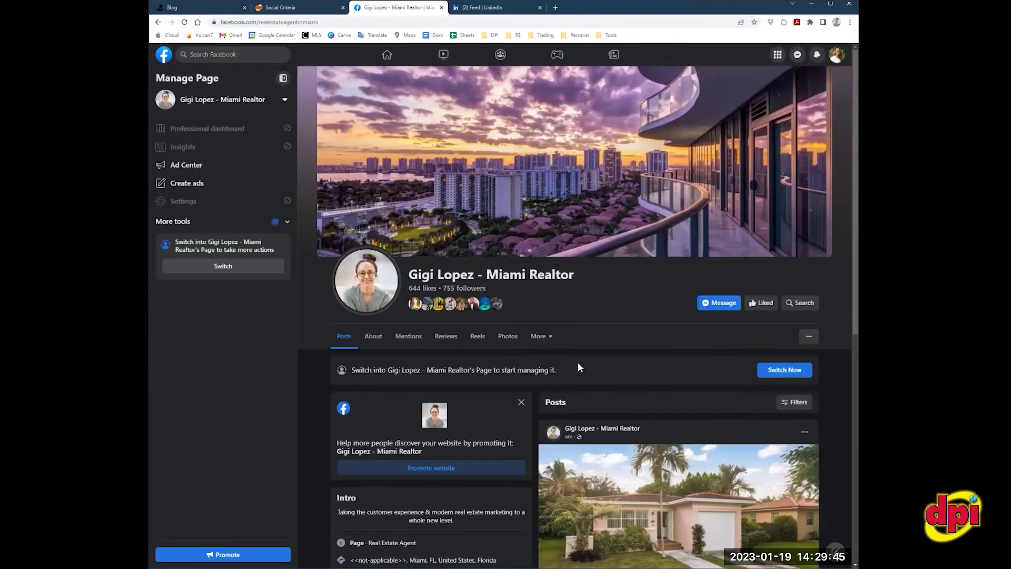
Step: Open the 'Real Estate Rebound' mortgage article from the page's link post
scroll(580, 359, "down", 2)
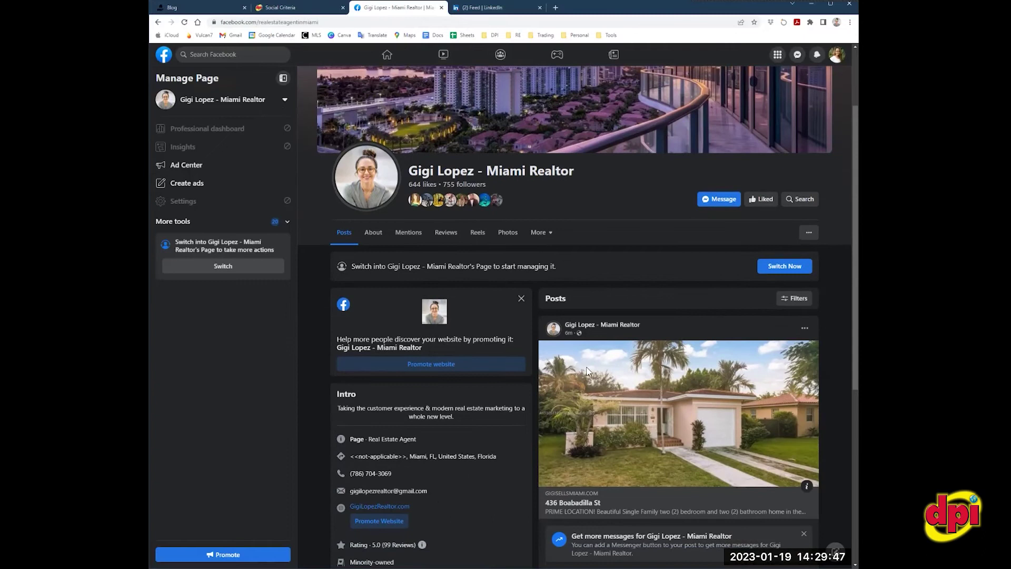
scroll(586, 367, "down", 5)
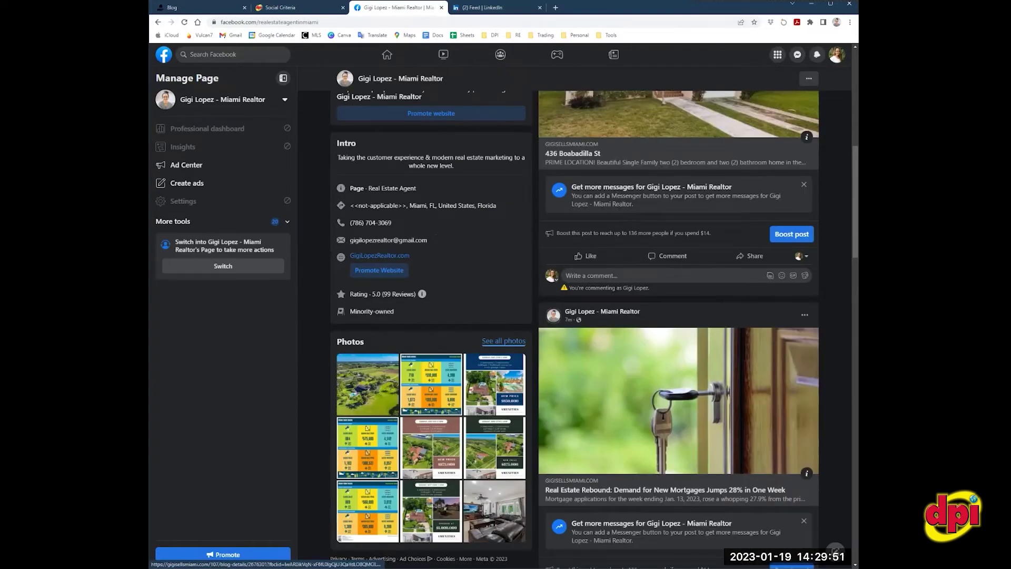
left_click(604, 340)
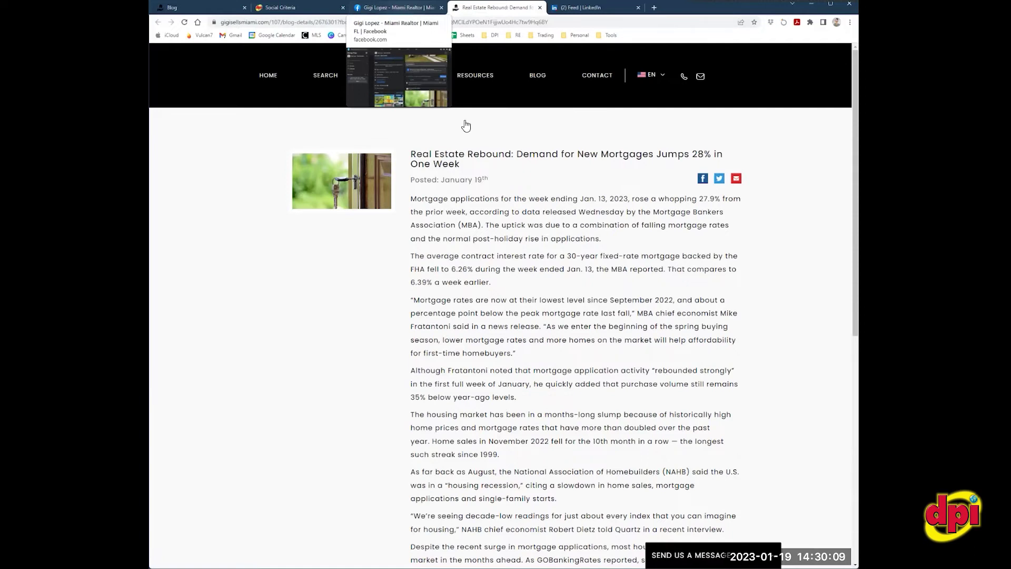
Step: Return to the Miami Realtor Facebook page with its newest listing post
key("ctrl+shift+Tab")
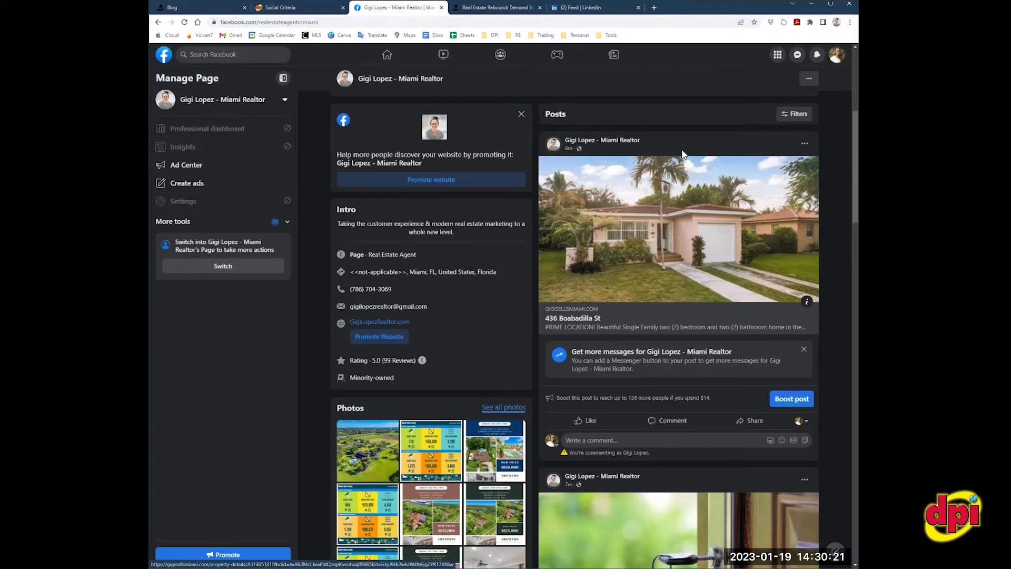
Step: Switch back to the CRM and reload the Social Criteria page from Tools
key("ctrl+shift+Tab")
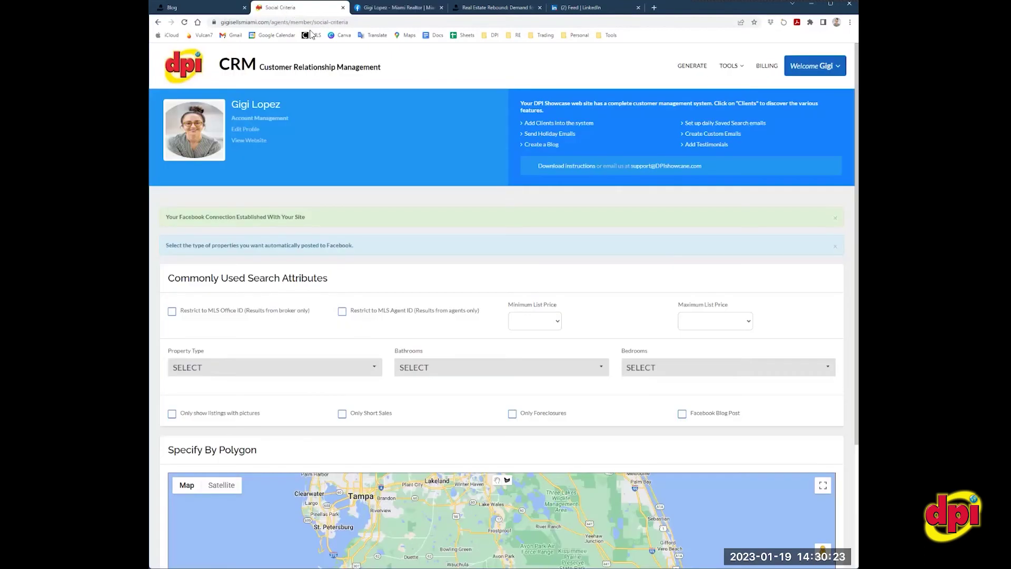
scroll(391, 250, "down", 2)
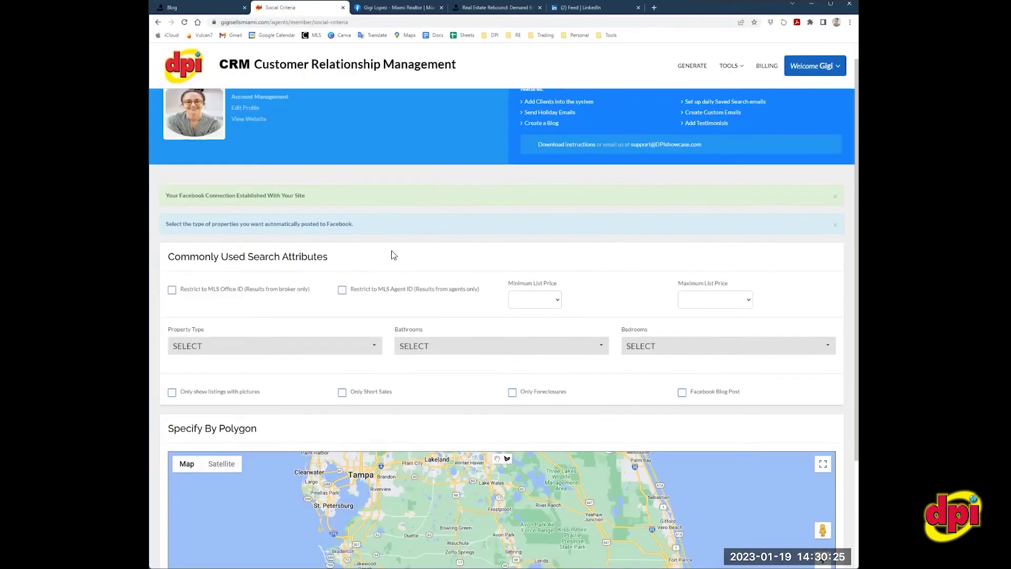
scroll(393, 311, "up", 2)
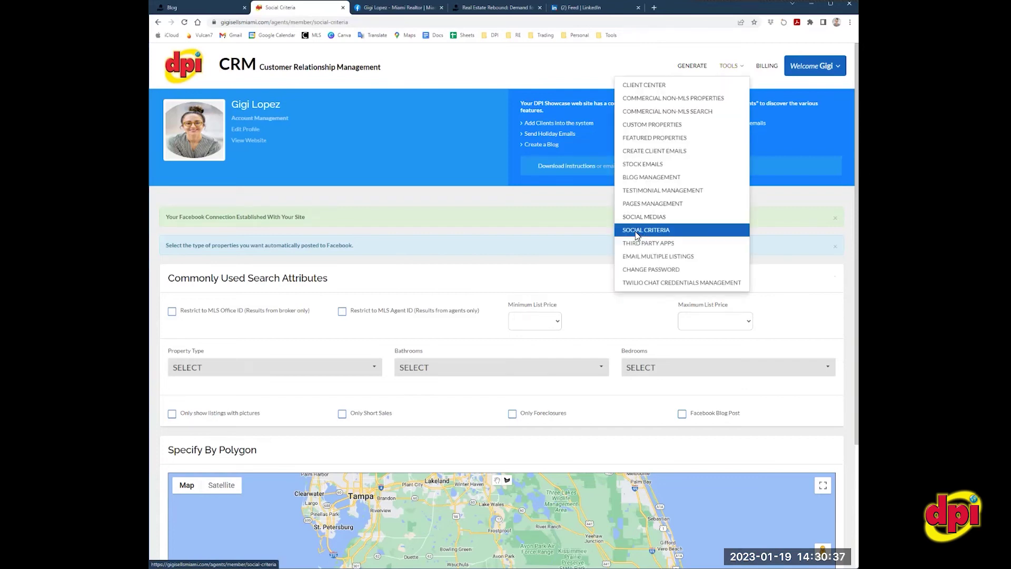
left_click(636, 231)
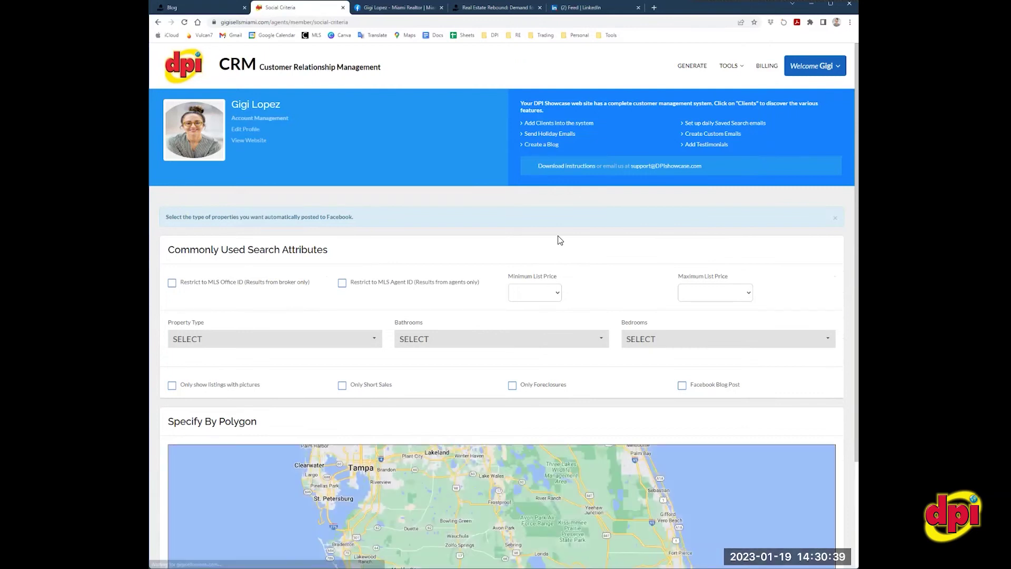
Step: Choose $500,000 as Minimum List Price, keep Maximum empty, and tick 'Only show listings with pictures'
left_click(555, 298)
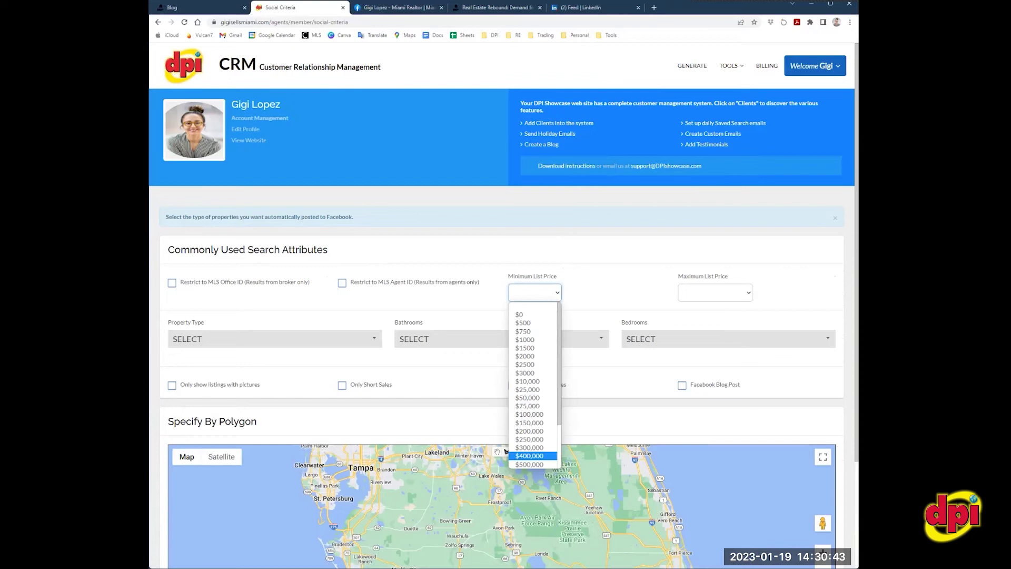
key("Return")
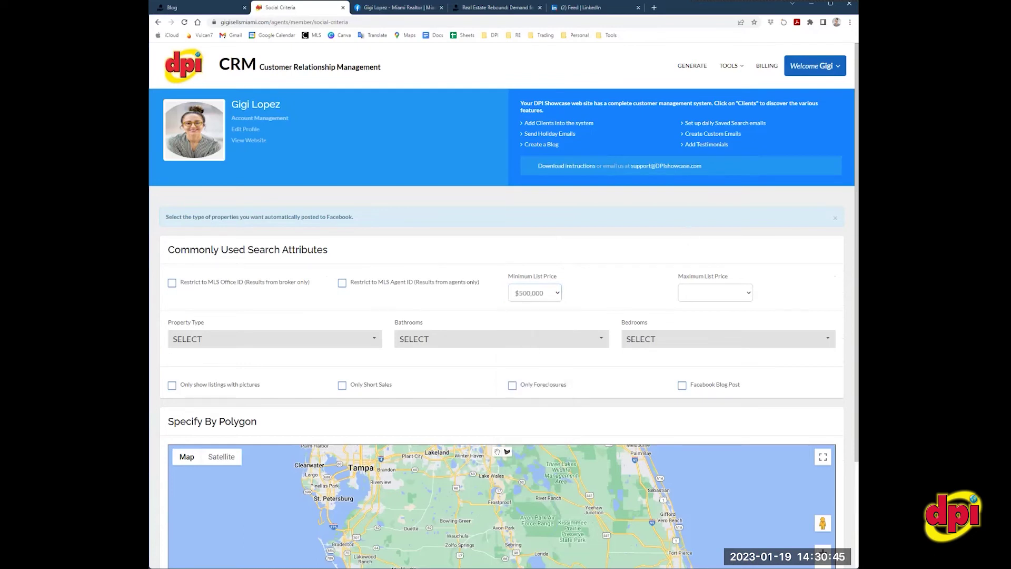
left_click(715, 293)
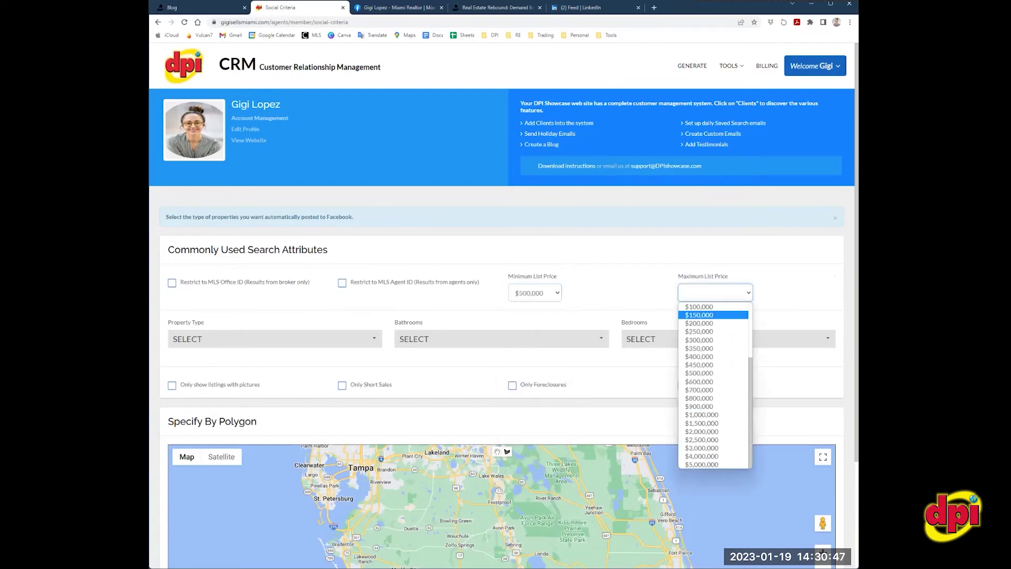
left_click(648, 278)
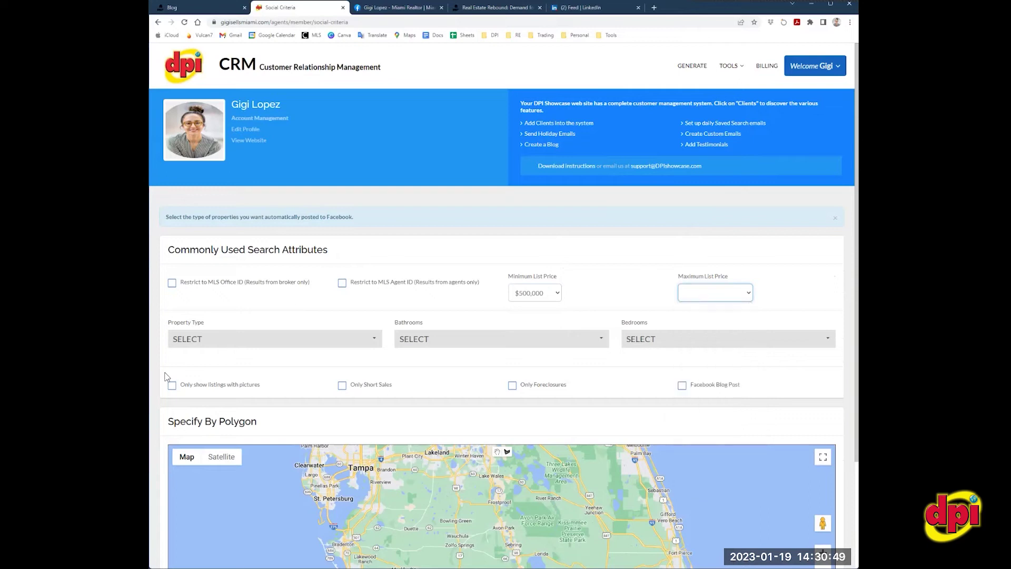
left_click(205, 364)
left_click(228, 389)
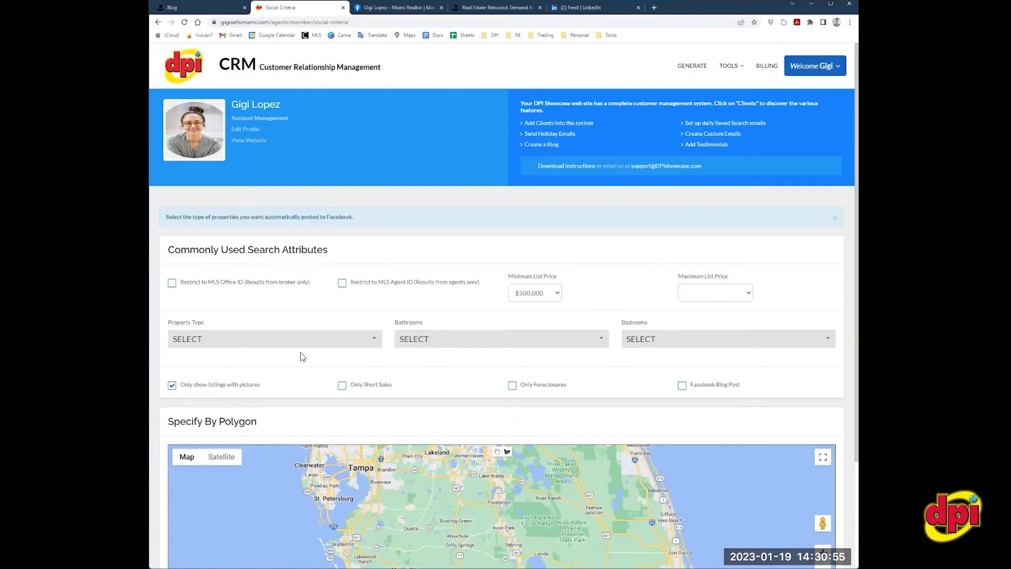
Step: Check Single Family and Condo/Co-Op/Villa/Townhouse property types, then pan the map to Miami
left_click(344, 343)
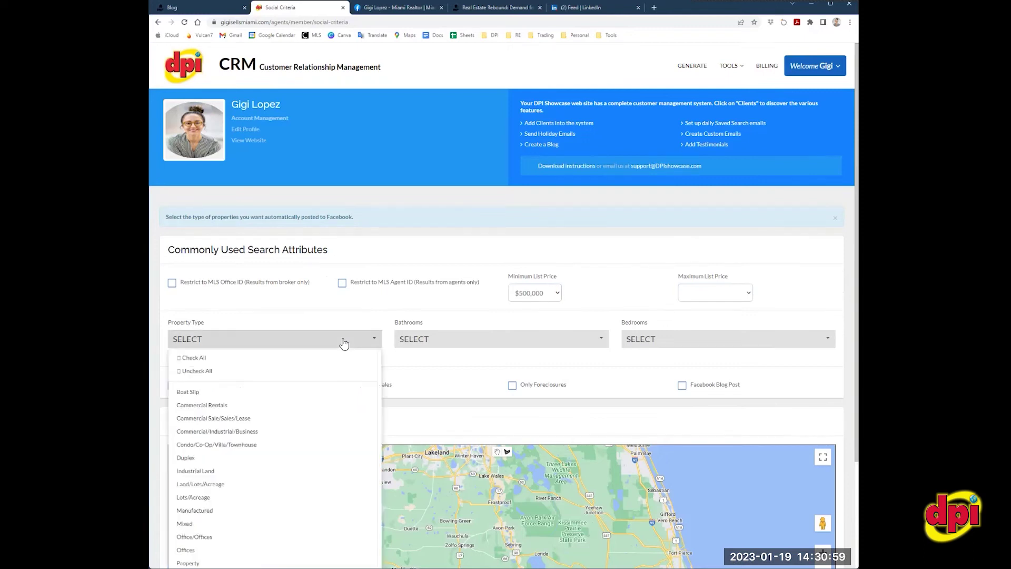
scroll(279, 411, "down", 3)
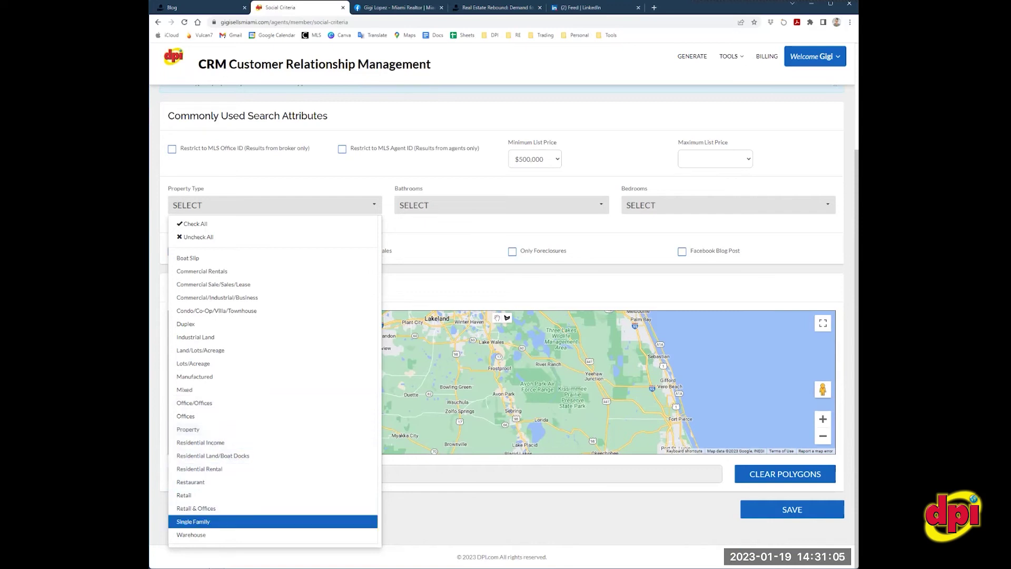
left_click(200, 521)
left_click(265, 311)
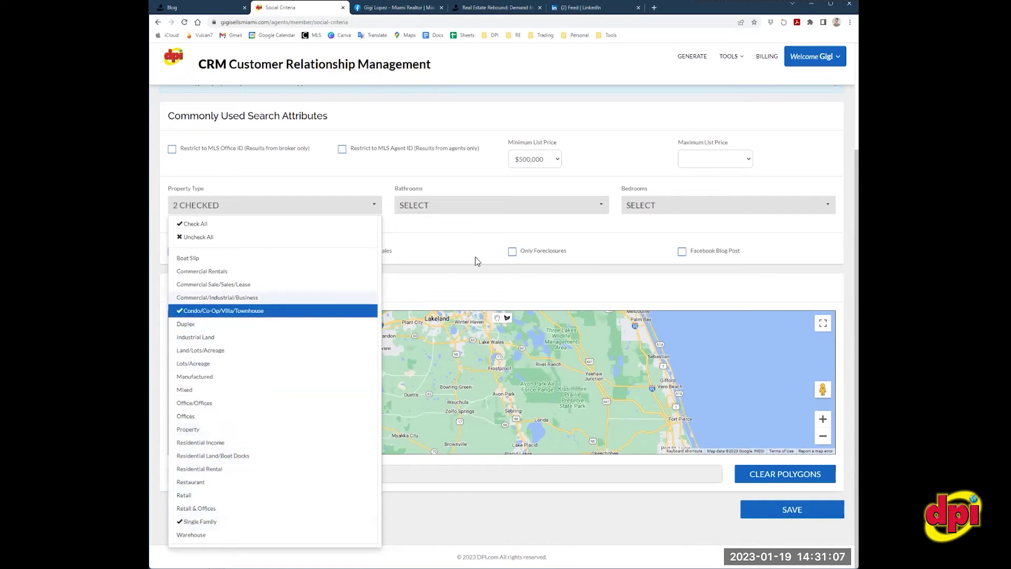
left_click_drag(635, 375, 617, 325)
left_click_drag(613, 410, 584, 337)
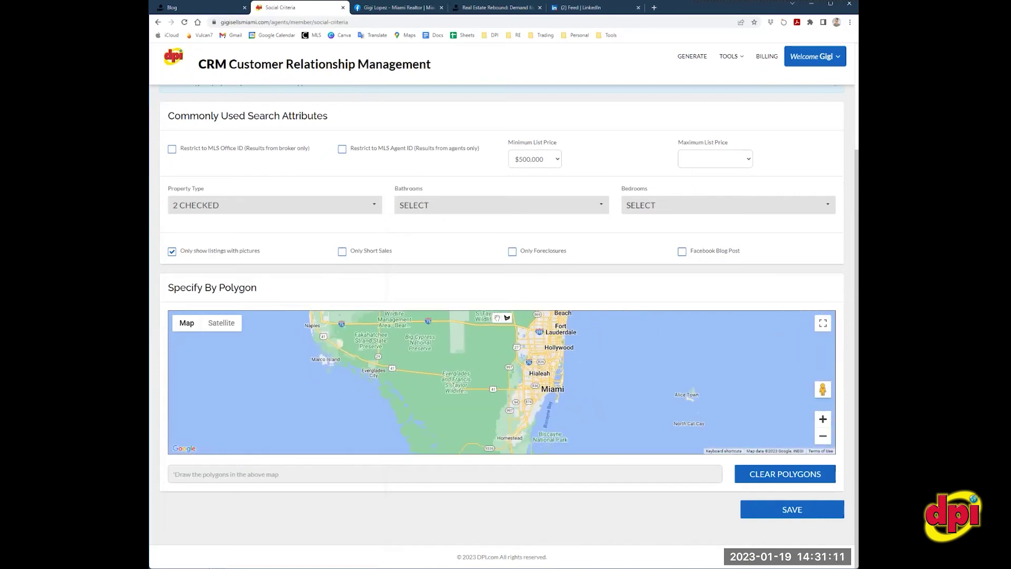
Step: Zoom the map in twice on Miami, bringing south Miami and Key Biscayne into view
left_click(822, 418)
left_click(822, 418)
left_click_drag(687, 378, 632, 357)
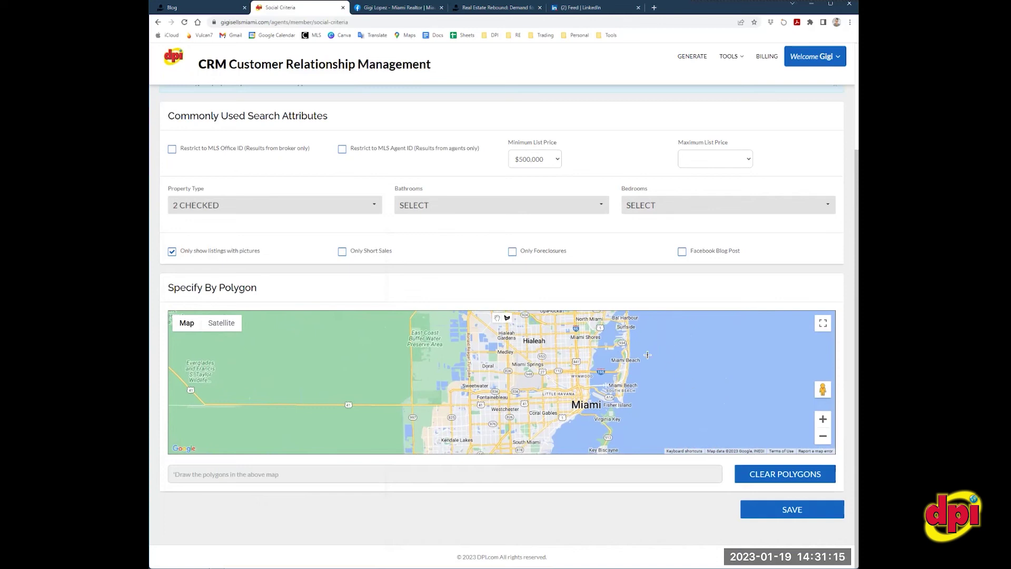
Step: Draw a polygon around central Miami from west Miami to Miami Beach, and save the criteria
left_click(448, 349)
left_click_drag(453, 416, 434, 348)
left_click(393, 373)
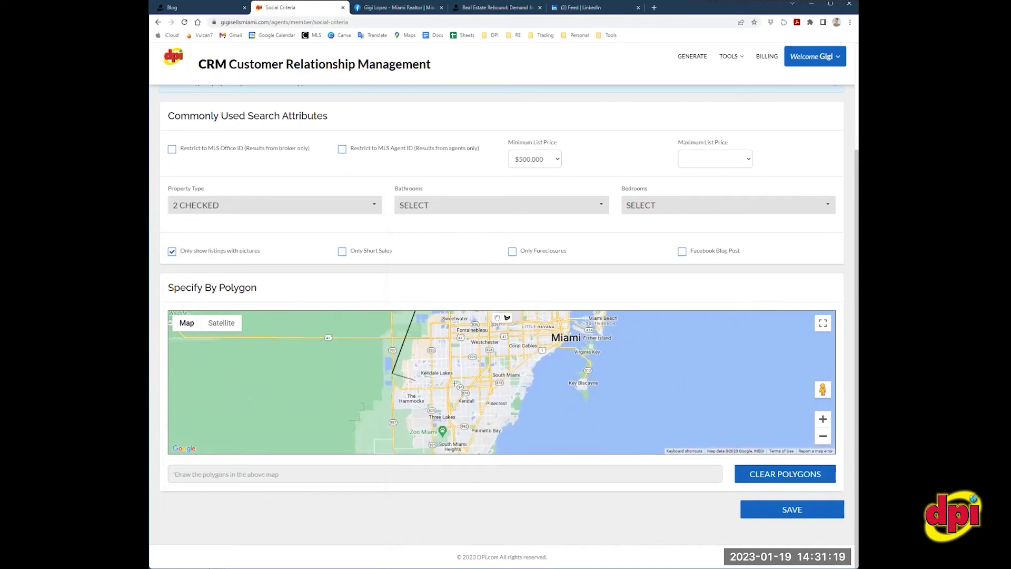
left_click(599, 413)
left_click_drag(619, 355, 608, 436)
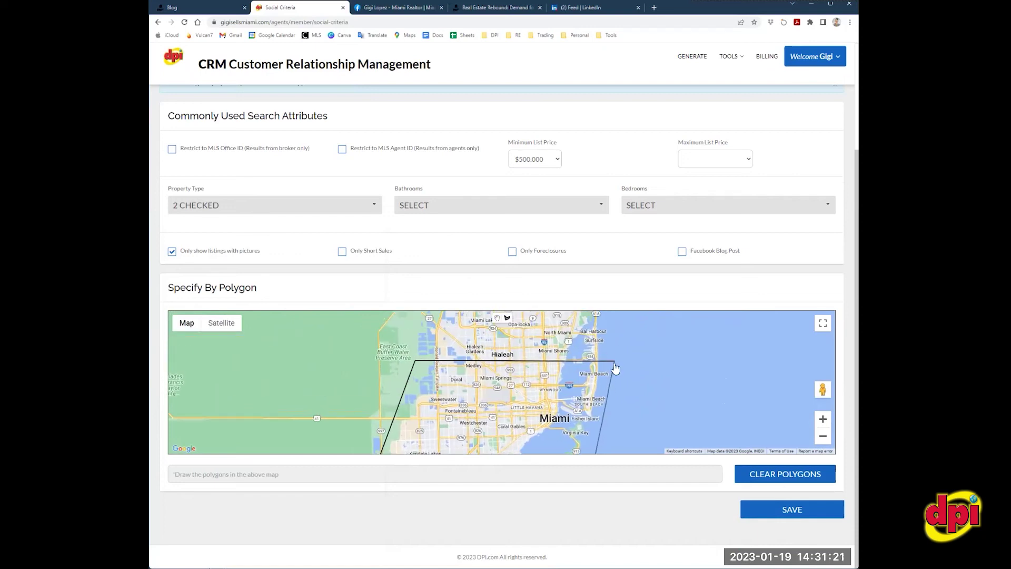
left_click(615, 362)
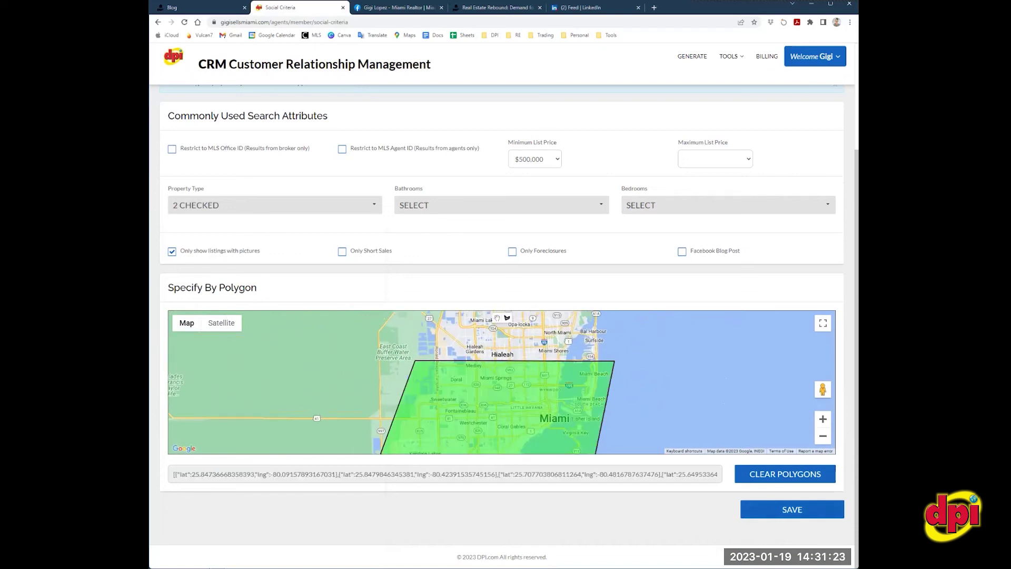
left_click(792, 509)
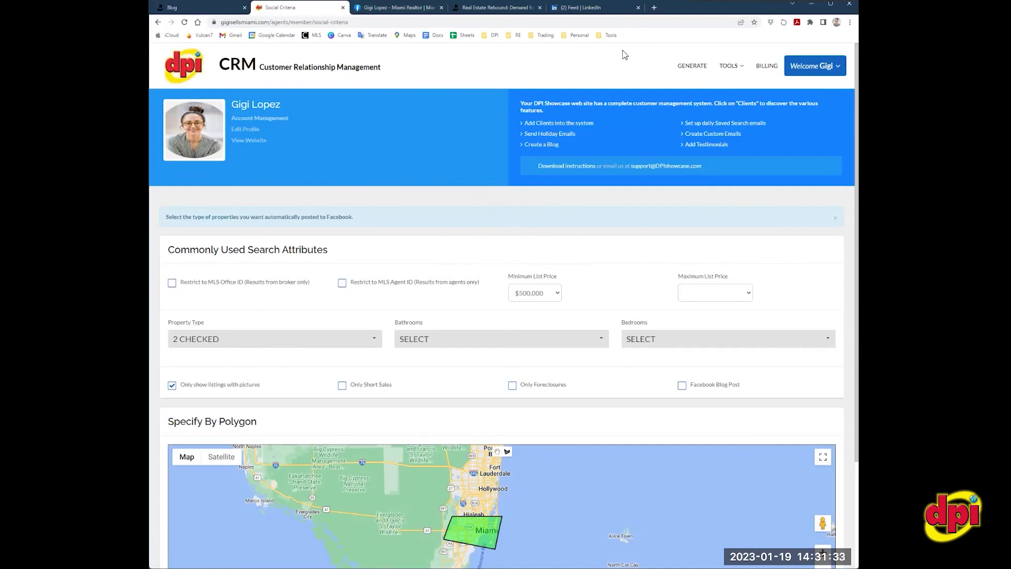
Step: Open the Social Medias connections page from the Tools menu to start linking LinkedIn
left_click(729, 65)
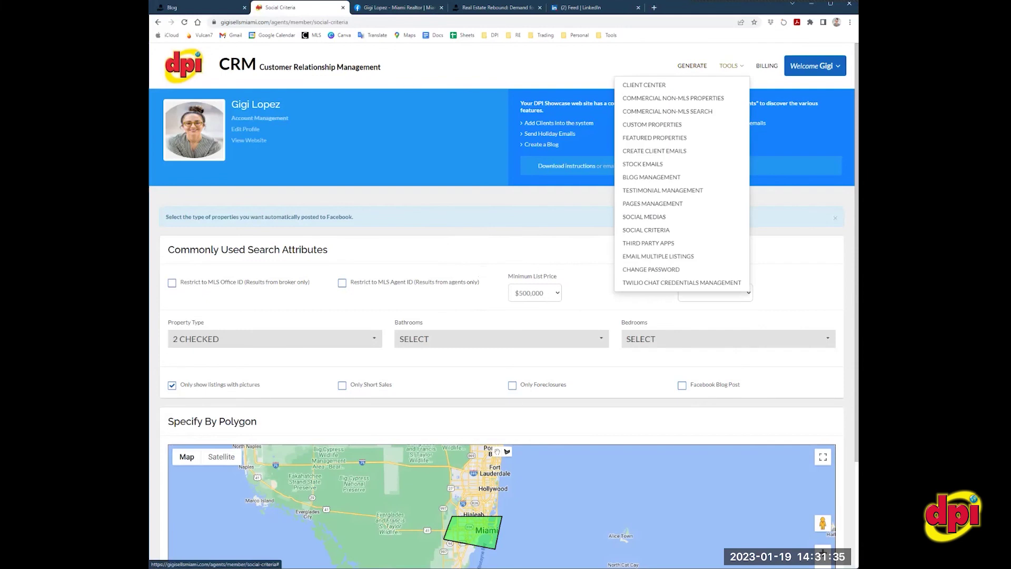
left_click(643, 217)
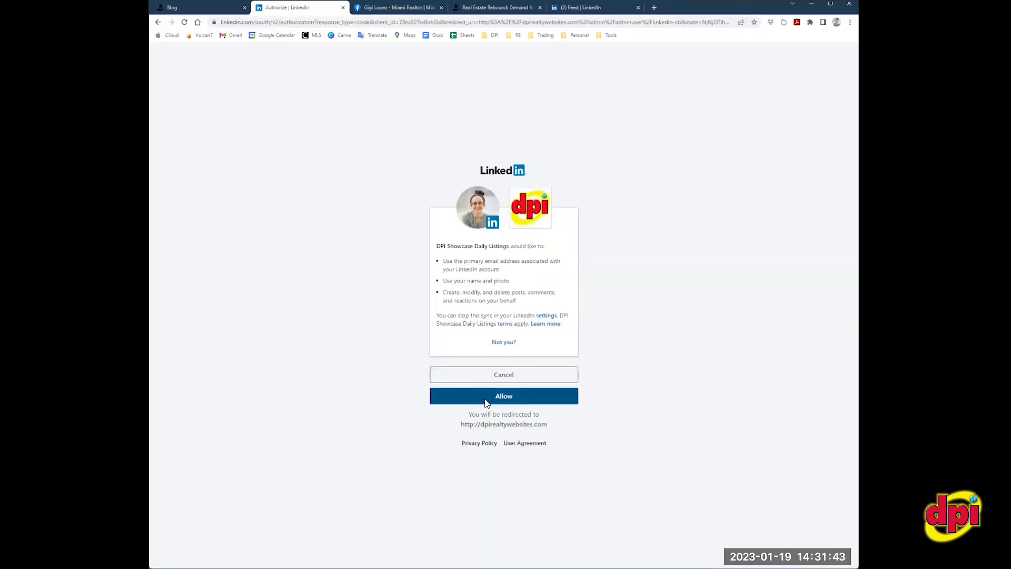
Step: Allow DPI Showcase Daily Listings to post on LinkedIn, completing the LinkedIn connection
left_click(485, 403)
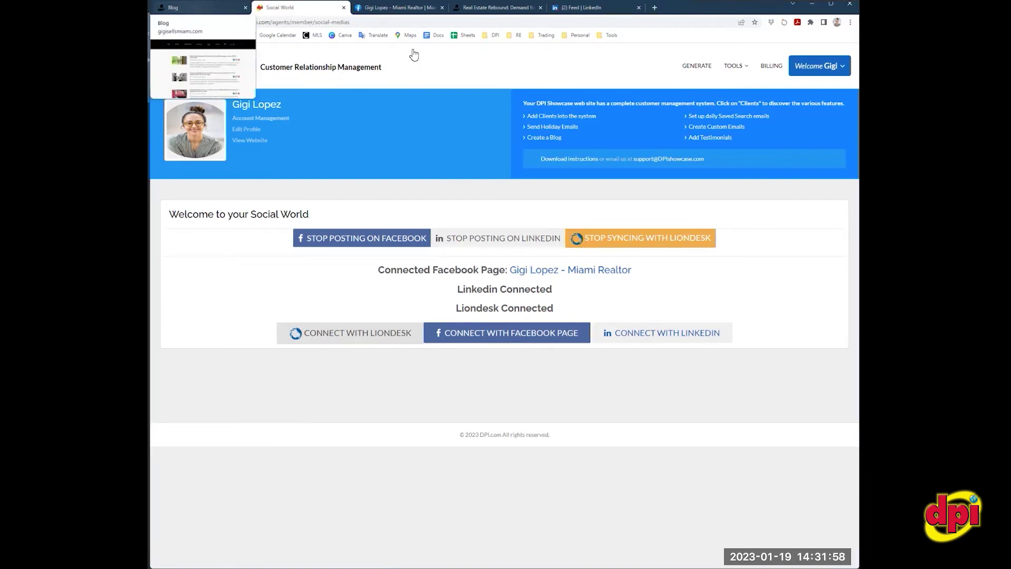
key("ctrl+Tab")
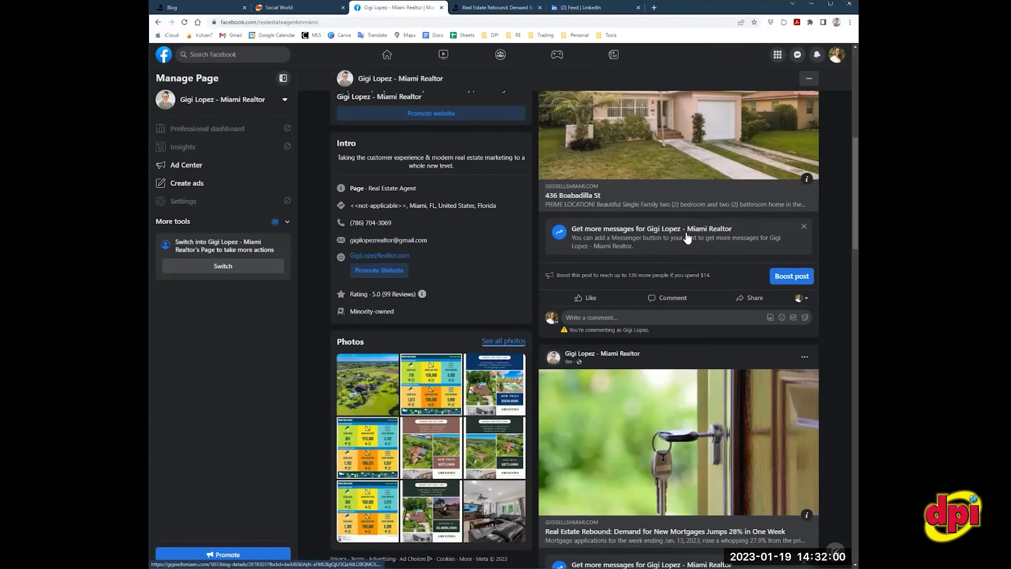